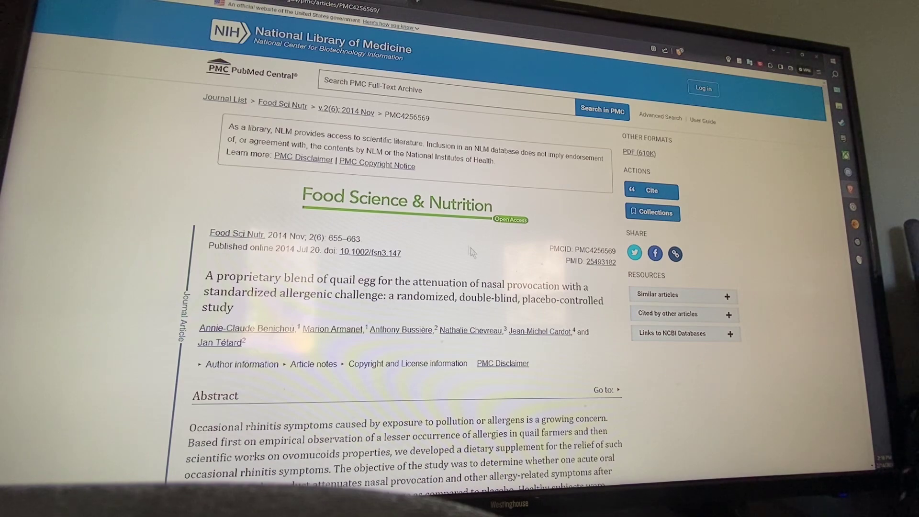
pyautogui.scroll(-2, 512, 263)
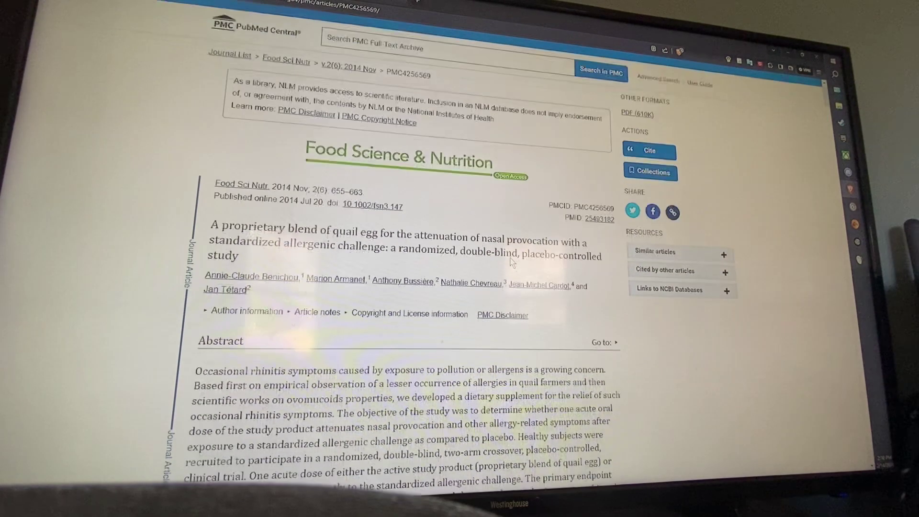
pyautogui.scroll(-1, 512, 262)
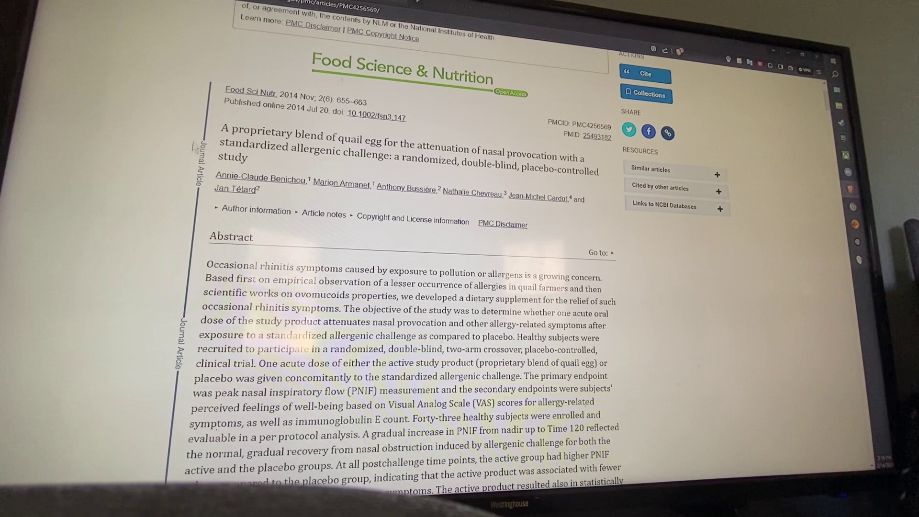
# - Highlight the full title of the randomized quail egg blend allergic rhinitis trial
pyautogui.moveTo(223, 130)
pyautogui.mouseDown()
pyautogui.moveTo(598, 173)
pyautogui.moveTo(608, 192)
pyautogui.mouseUp()
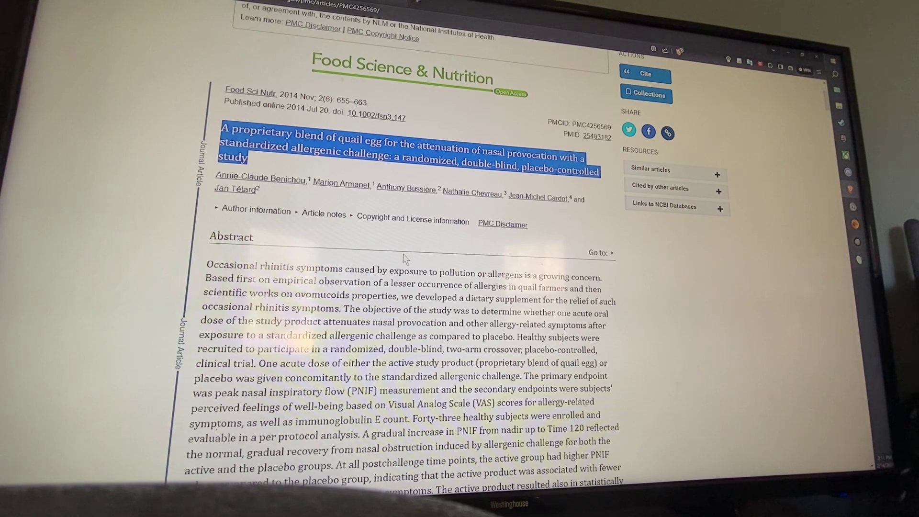
# - Clear the title highlight and highlight the 1970s paragraph through the Bruttmann sentence
pyautogui.click(317, 237)
pyautogui.scroll(-3, 316, 237)
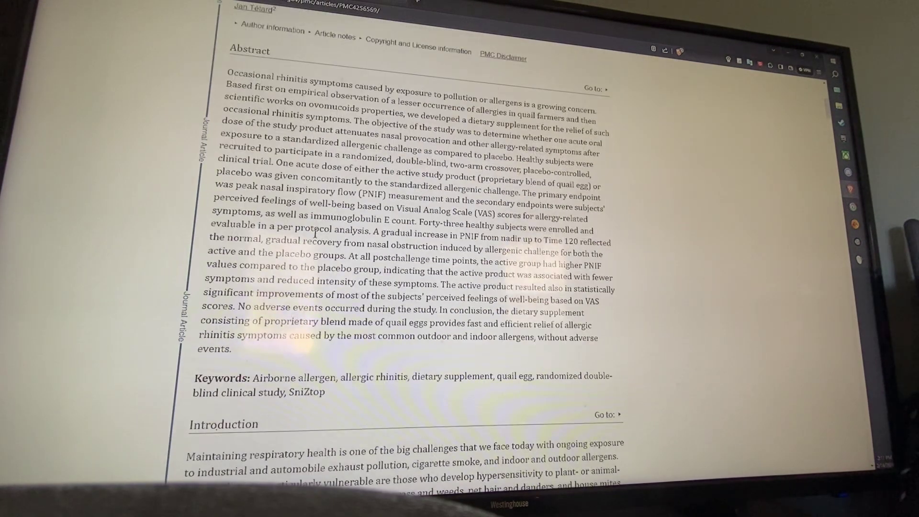
pyautogui.scroll(-1, 317, 237)
pyautogui.scroll(-2, 314, 234)
pyautogui.scroll(-2, 314, 234)
pyautogui.scroll(-2, 315, 234)
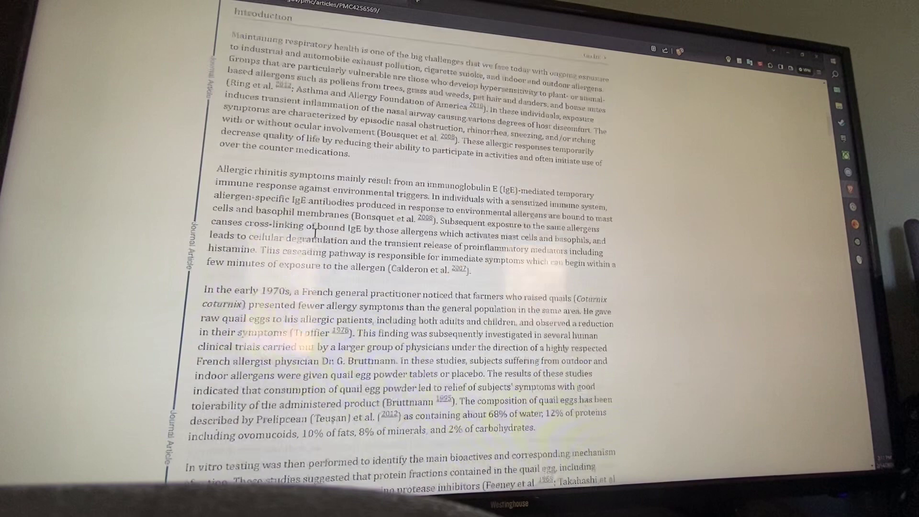
pyautogui.scroll(1, 315, 234)
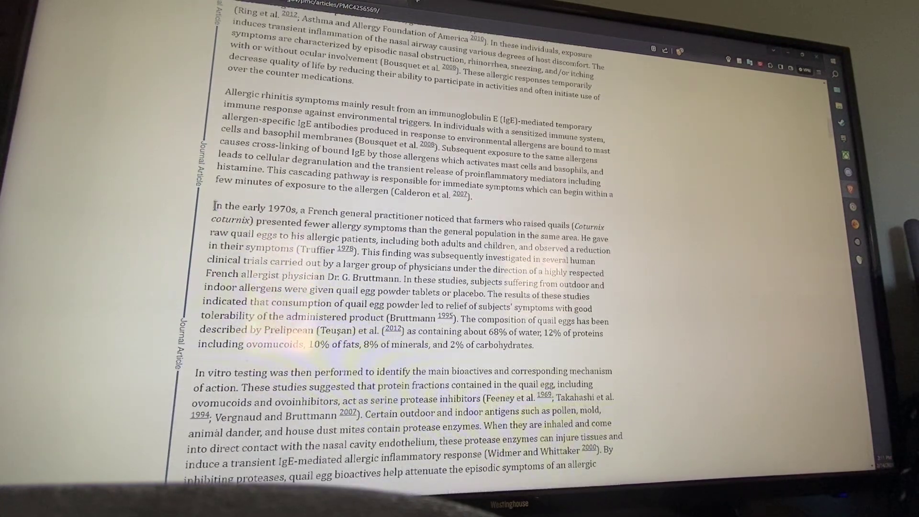
pyautogui.moveTo(213, 206); pyautogui.dragTo(568, 229)
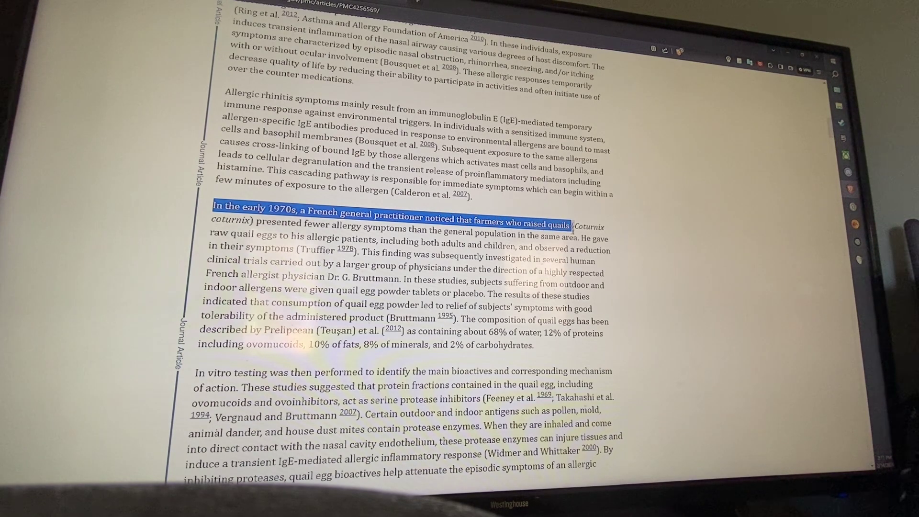
pyautogui.moveTo(568, 227); pyautogui.dragTo(616, 253)
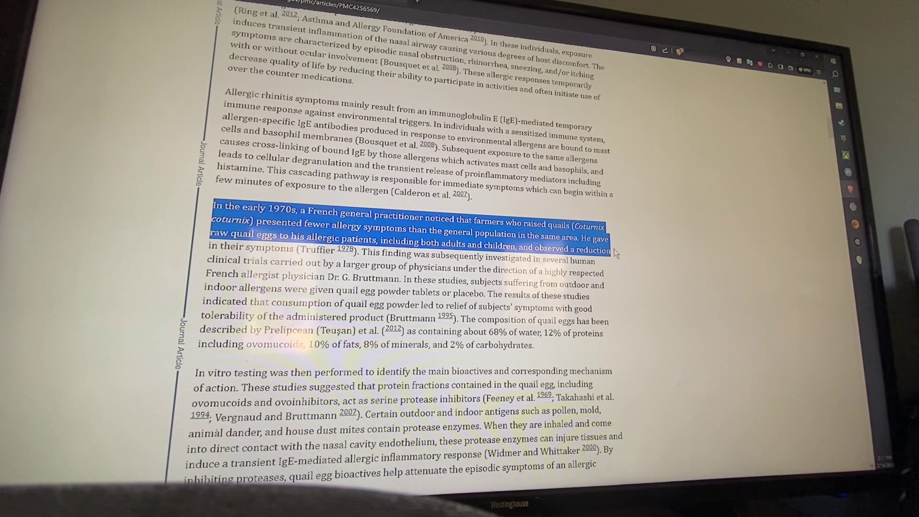
pyautogui.moveTo(615, 253); pyautogui.dragTo(623, 264)
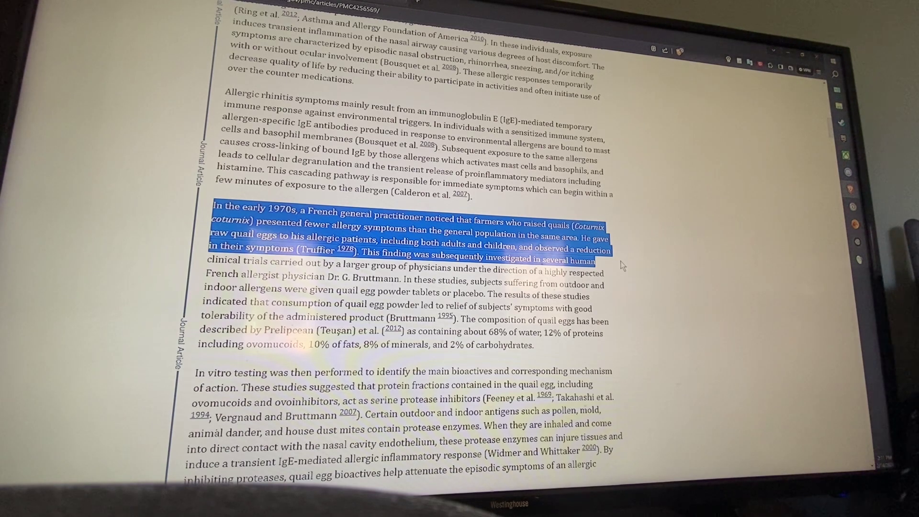
pyautogui.moveTo(622, 266); pyautogui.dragTo(625, 274)
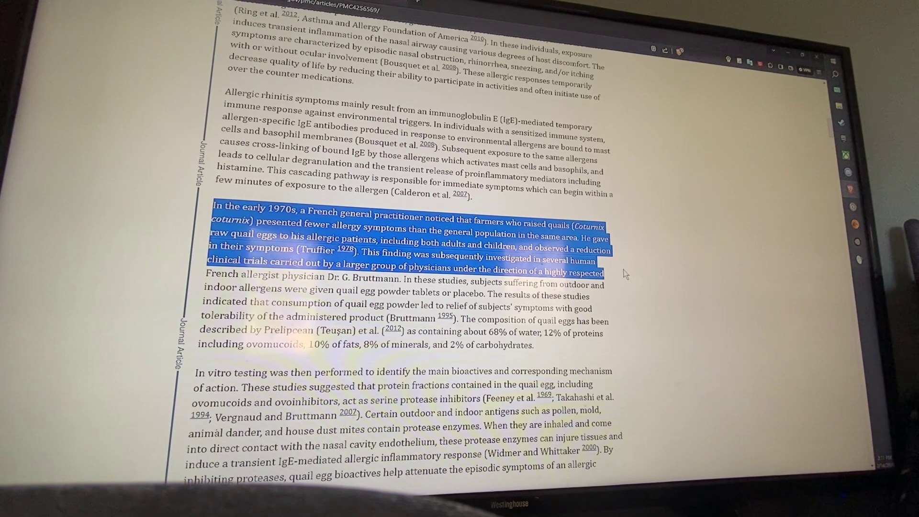
pyautogui.moveTo(626, 277); pyautogui.dragTo(629, 288)
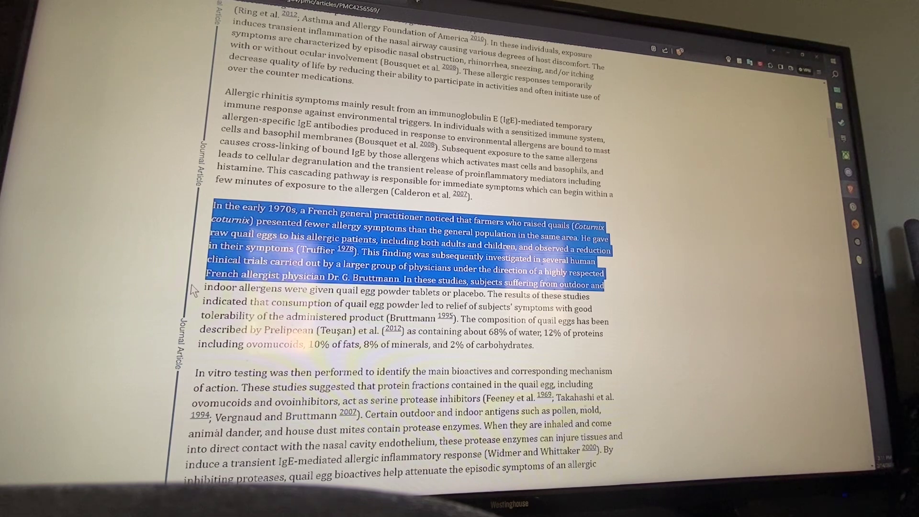
# - Highlight the quail egg powder tablet results through the egg composition line instead
pyautogui.moveTo(194, 291)
pyautogui.mouseDown()
pyautogui.moveTo(489, 295)
pyautogui.moveTo(600, 311)
pyautogui.mouseUp()
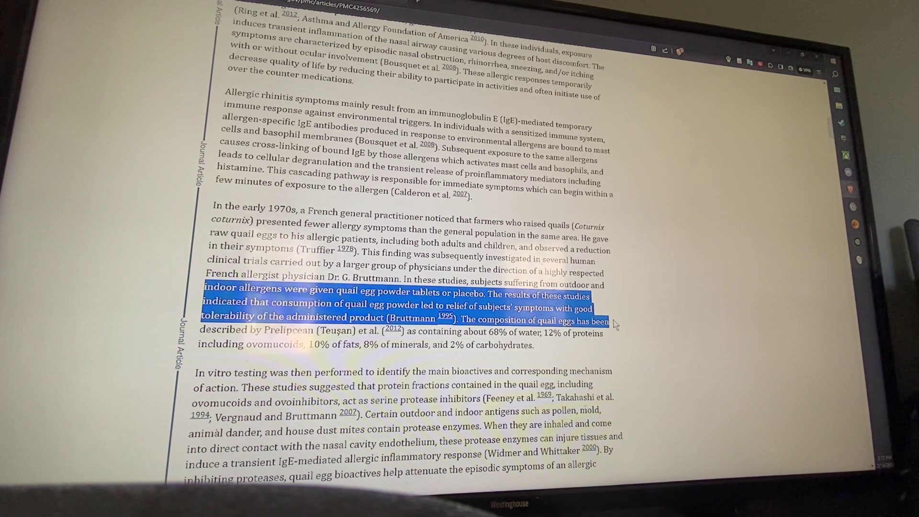
pyautogui.moveTo(615, 325); pyautogui.dragTo(618, 338)
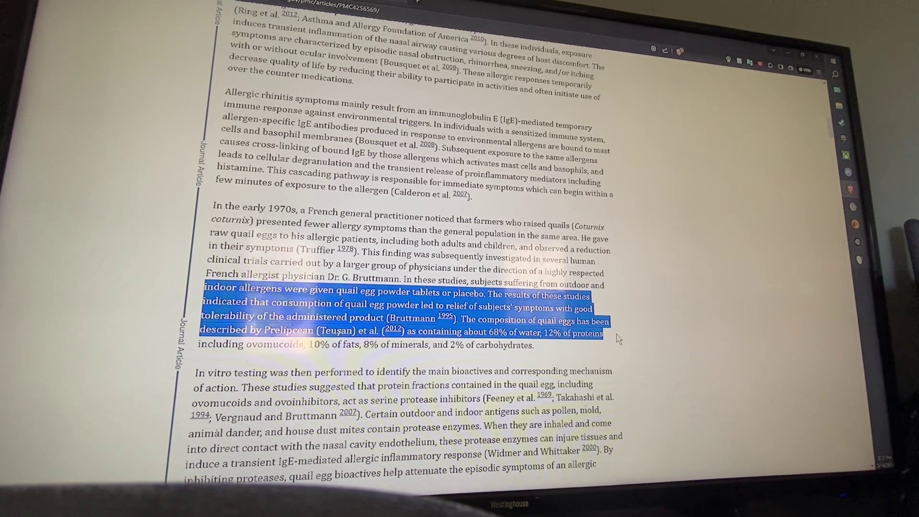
pyautogui.moveTo(618, 334); pyautogui.dragTo(621, 344)
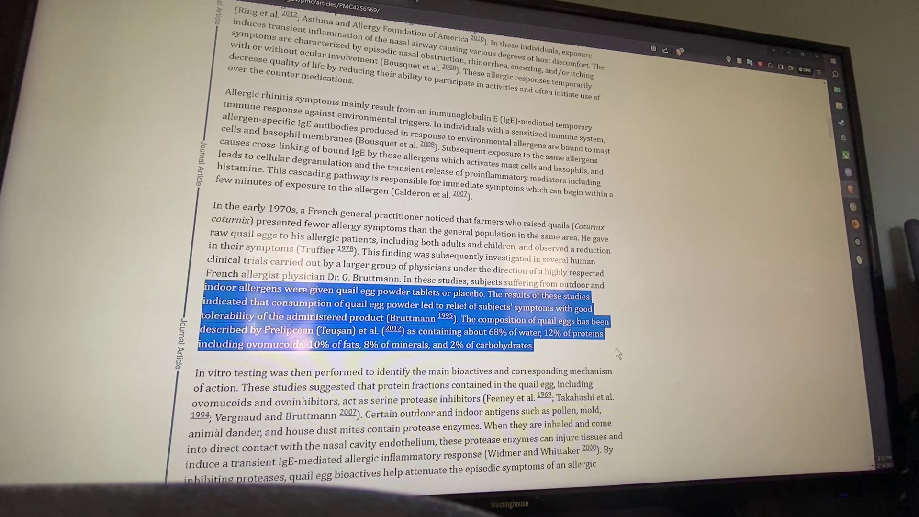
# - Clear the highlighted Introduction passage about quail egg powder
pyautogui.click(649, 355)
pyautogui.scroll(-1, 656, 332)
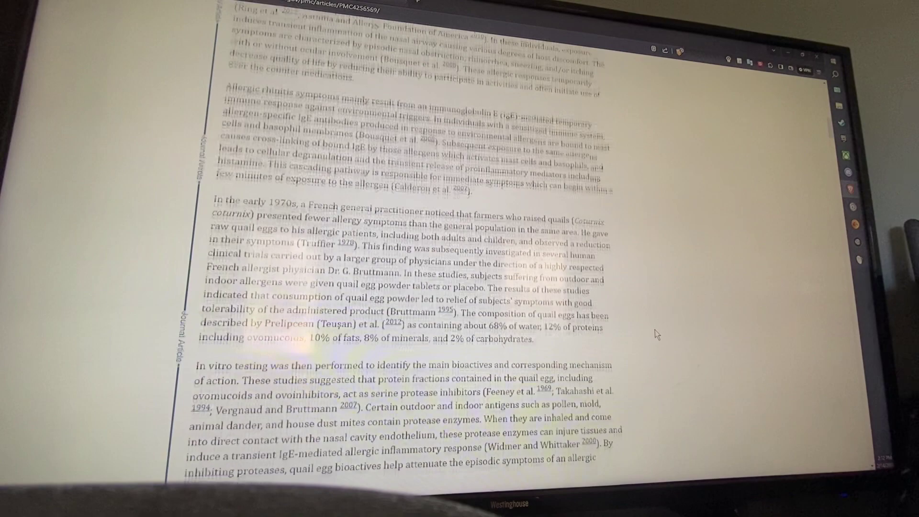
pyautogui.scroll(-2, 656, 332)
pyautogui.scroll(-5, 656, 333)
pyautogui.scroll(-2, 655, 332)
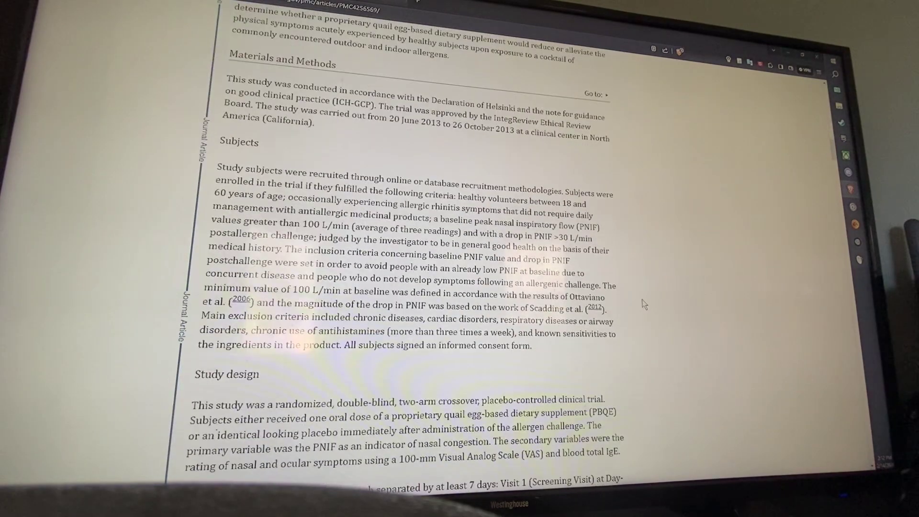
pyautogui.scroll(-1, 643, 304)
pyautogui.scroll(-2, 643, 305)
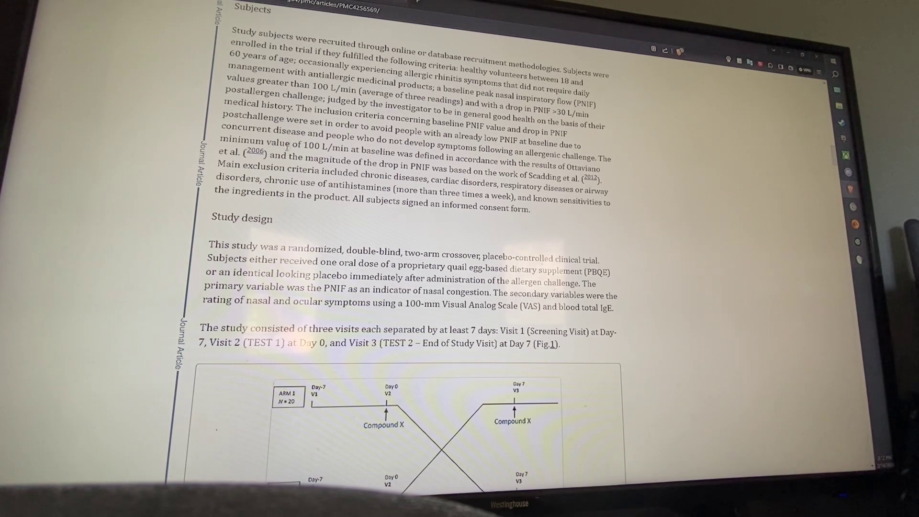
pyautogui.scroll(-3, 415, 250)
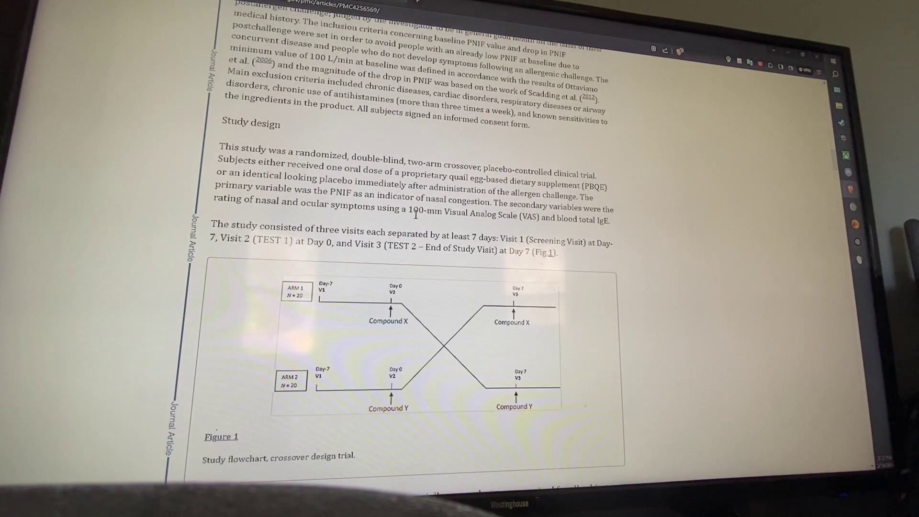
pyautogui.scroll(-3, 243, 154)
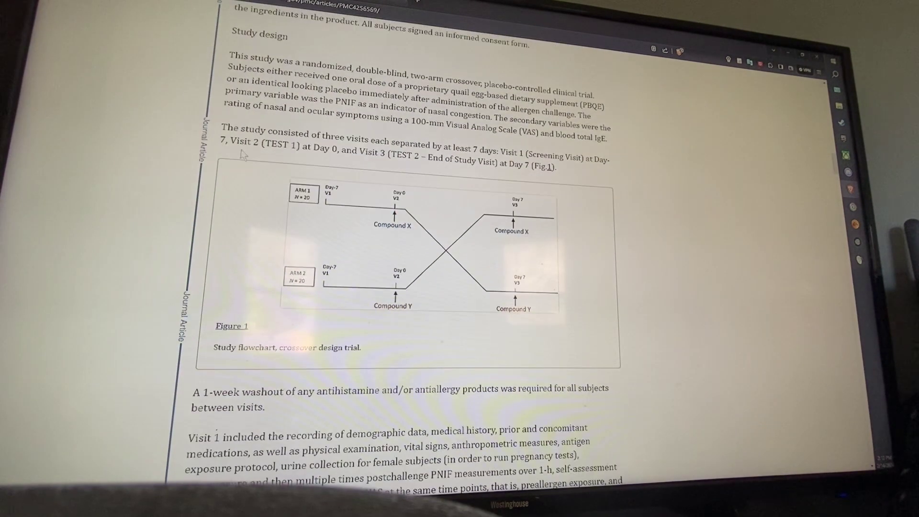
pyautogui.scroll(-4, 243, 154)
pyautogui.scroll(-4, 287, 187)
pyautogui.scroll(-4, 331, 215)
pyautogui.scroll(-4, 375, 239)
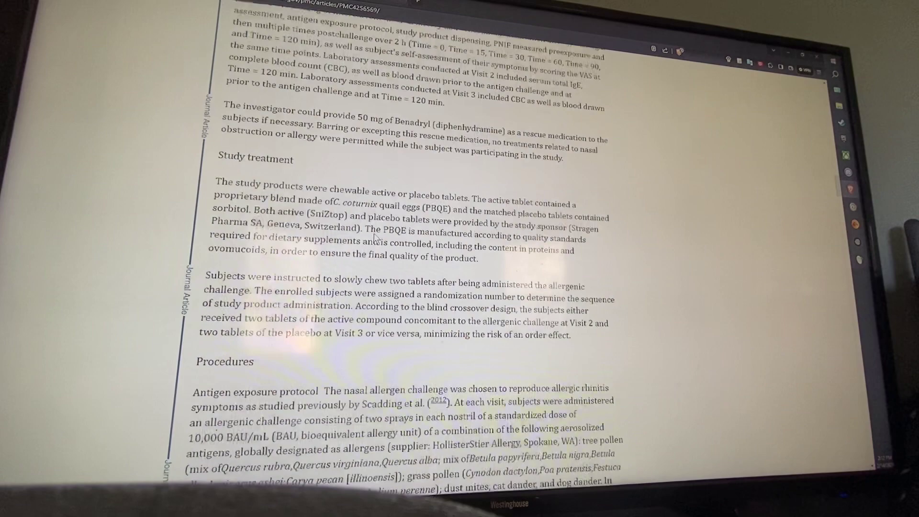
pyautogui.scroll(-5, 375, 239)
pyautogui.scroll(-2, 469, 184)
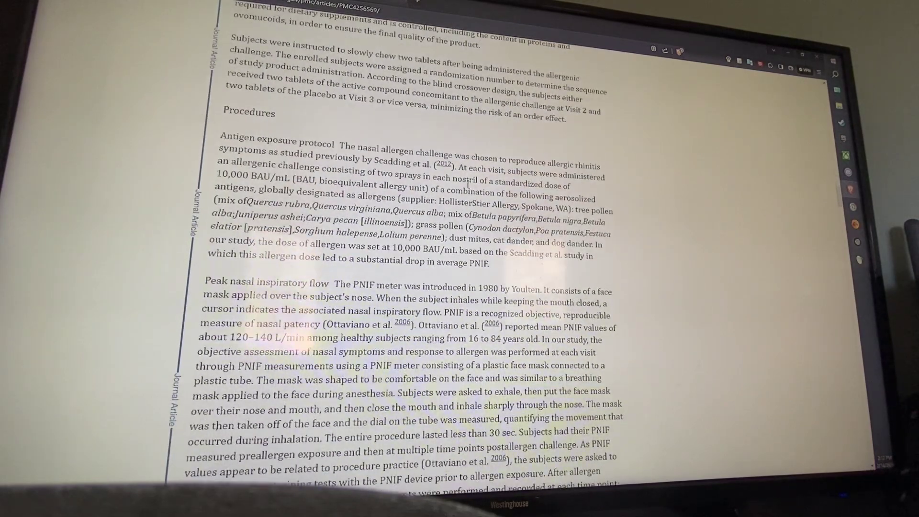
pyautogui.scroll(-1, 475, 195)
pyautogui.scroll(-1, 485, 216)
pyautogui.scroll(-1, 496, 237)
pyautogui.scroll(-2, 511, 264)
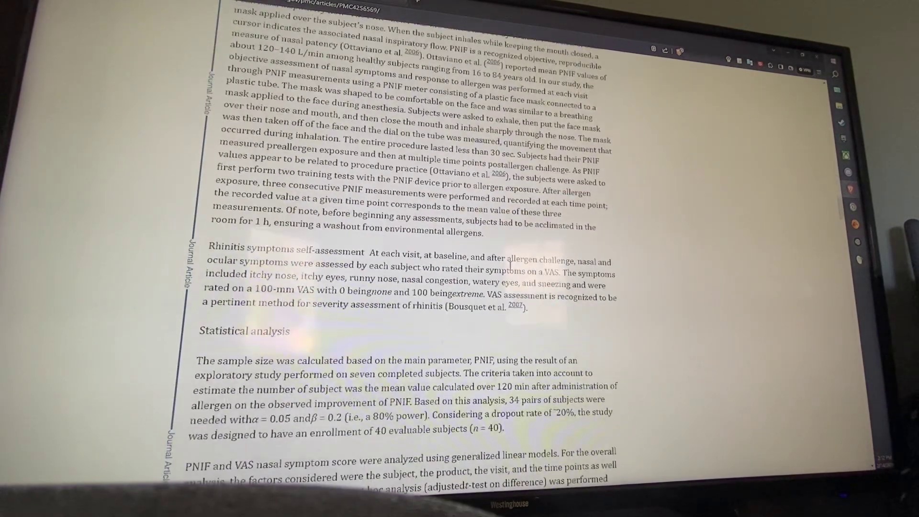
pyautogui.scroll(-2, 496, 259)
pyautogui.scroll(-1, 474, 250)
pyautogui.scroll(-1, 449, 241)
pyautogui.scroll(-3, 427, 232)
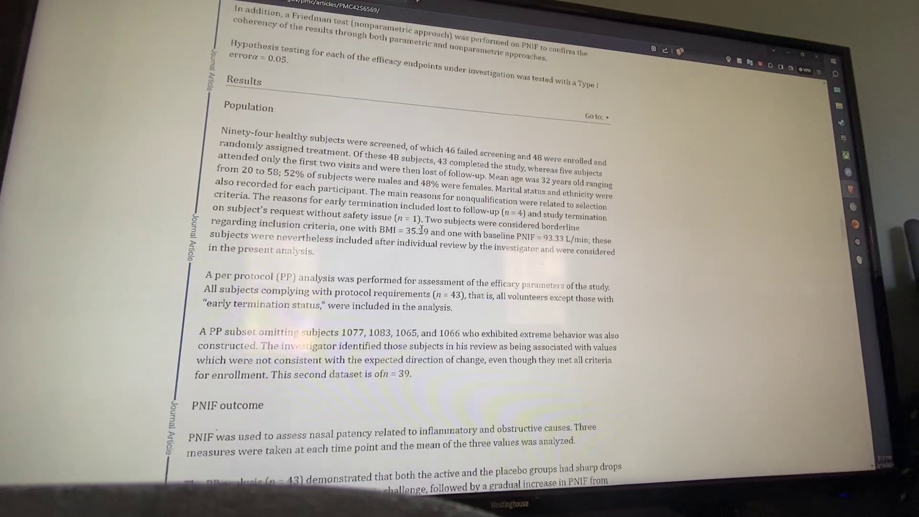
pyautogui.scroll(-3, 422, 230)
pyautogui.scroll(-3, 388, 219)
pyautogui.scroll(-2, 353, 208)
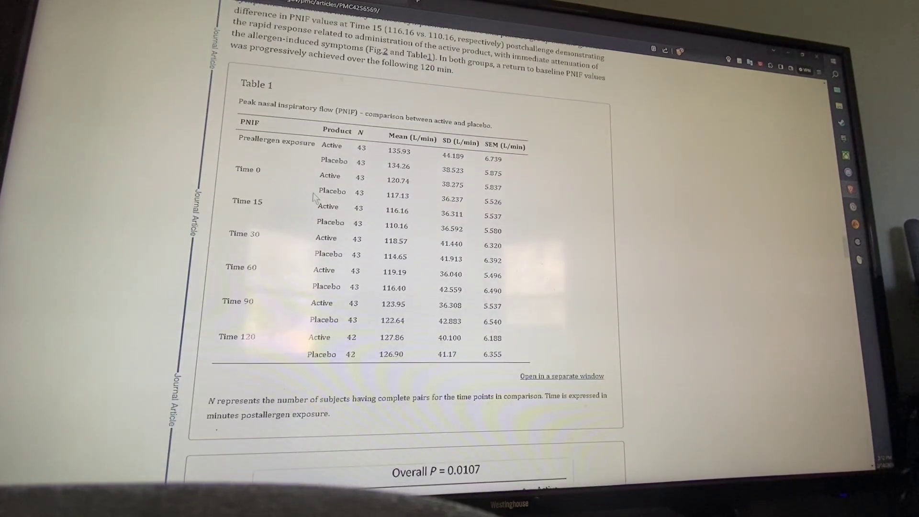
pyautogui.scroll(-3, 316, 194)
pyautogui.scroll(-2, 316, 187)
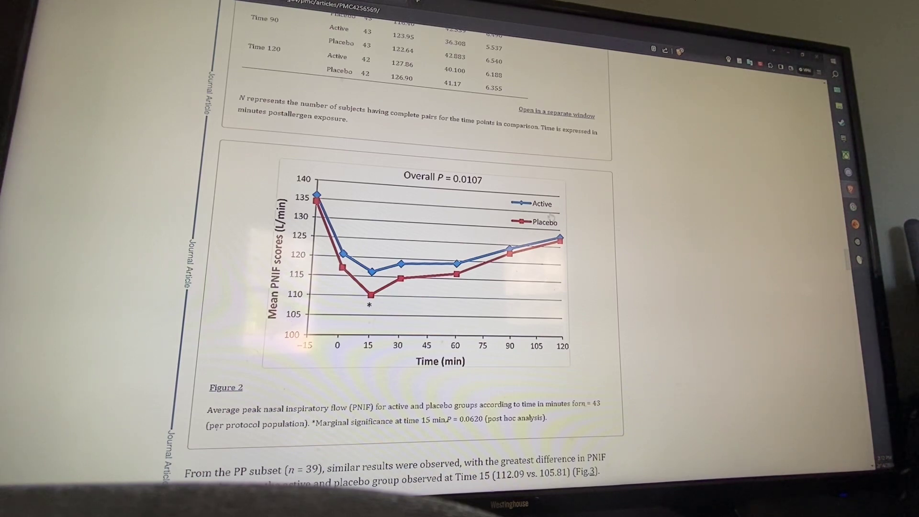
pyautogui.scroll(-3, 572, 254)
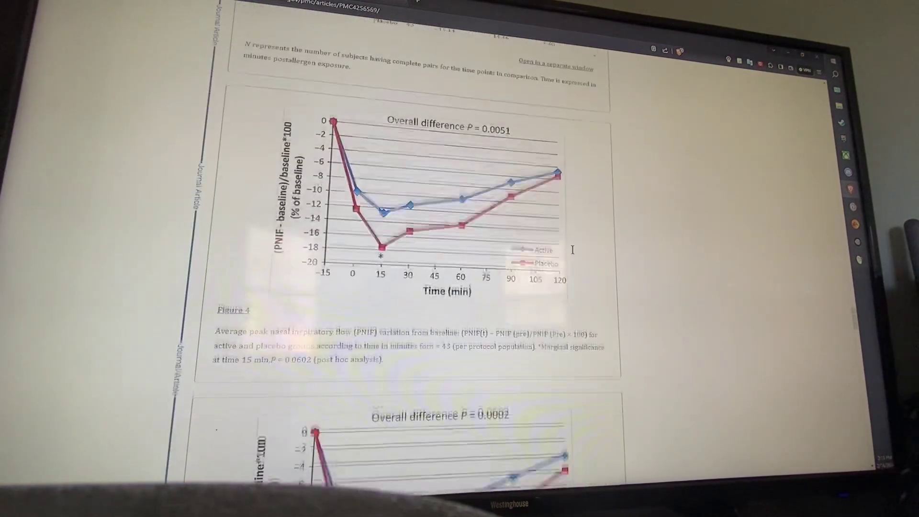
pyautogui.scroll(-3, 573, 249)
pyautogui.scroll(-3, 574, 251)
pyautogui.scroll(-3, 574, 253)
pyautogui.scroll(-2, 574, 253)
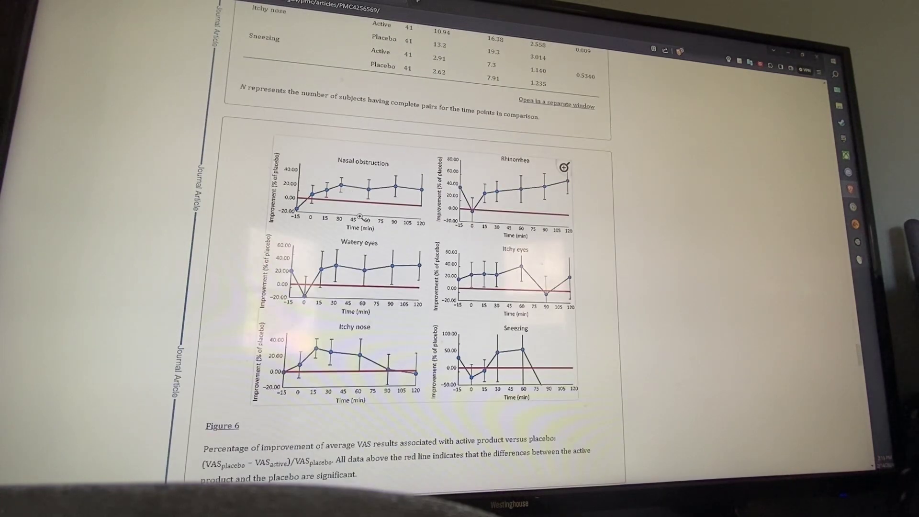
pyautogui.scroll(-1, 359, 217)
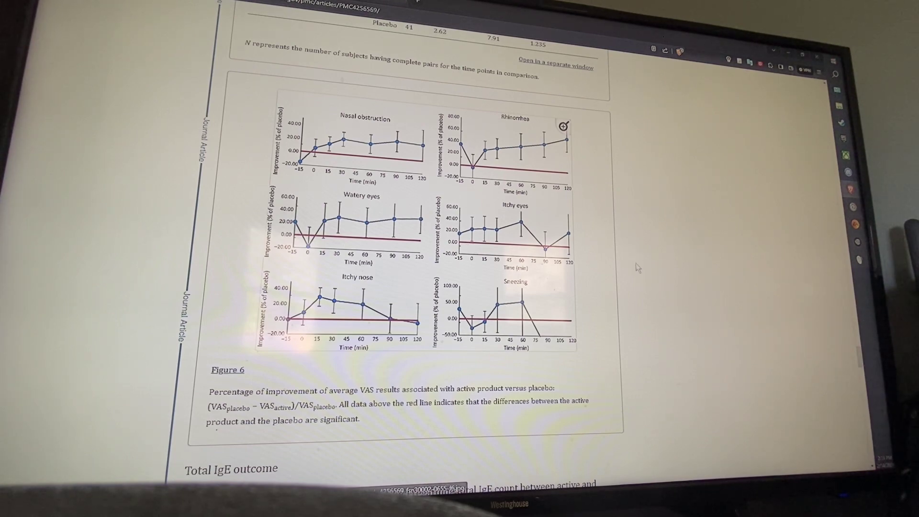
pyautogui.scroll(-3, 641, 264)
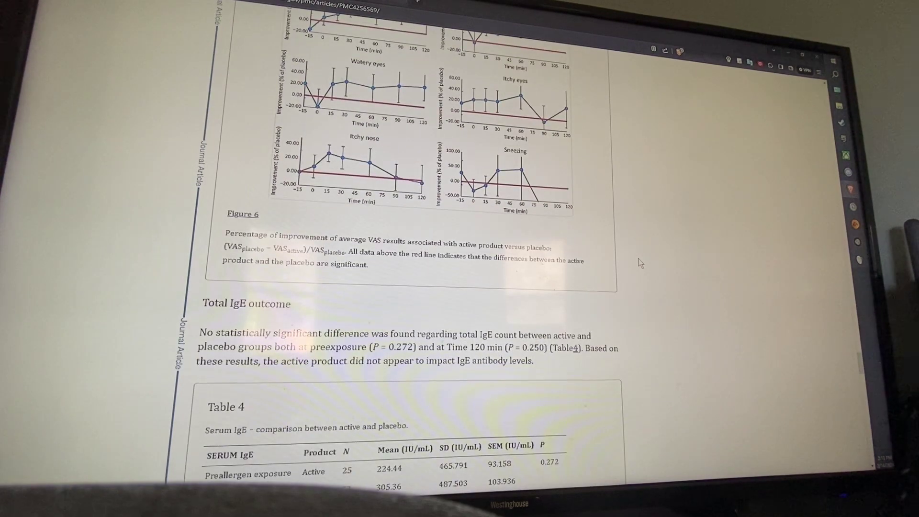
pyautogui.scroll(-2, 640, 264)
pyautogui.scroll(5, 641, 264)
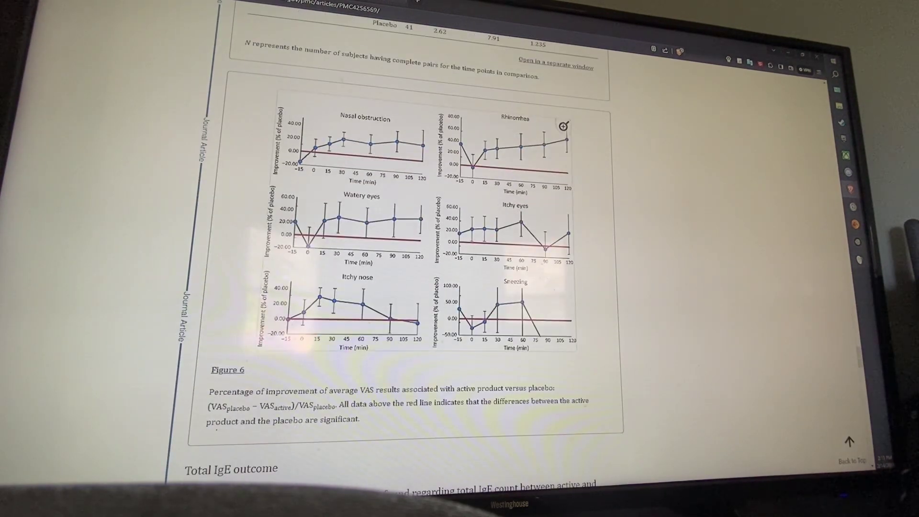
pyautogui.hotkey('ctrl', 'Tab')
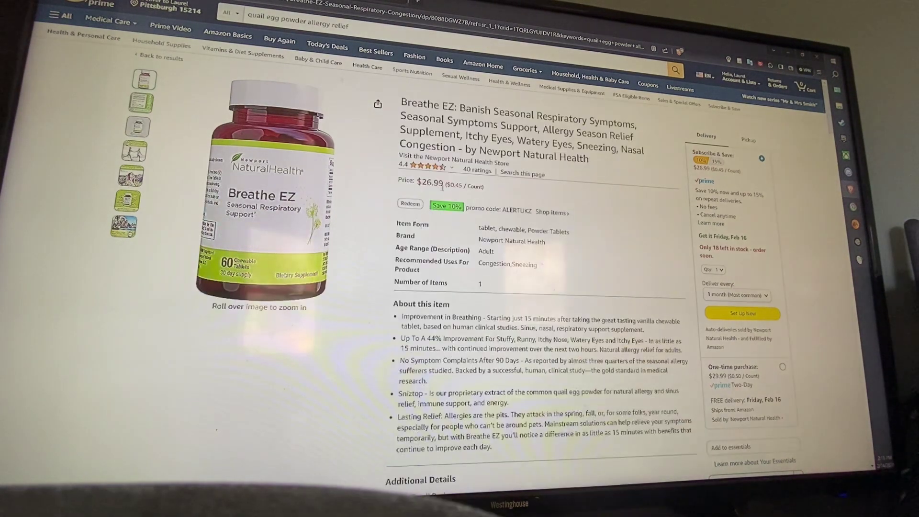
pyautogui.moveTo(418, 182); pyautogui.dragTo(444, 183)
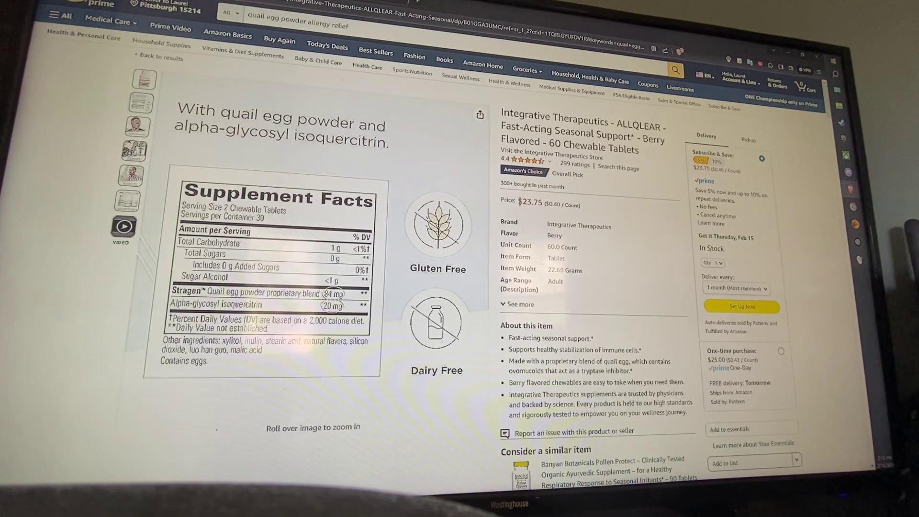
pyautogui.moveTo(518, 202); pyautogui.dragTo(545, 202)
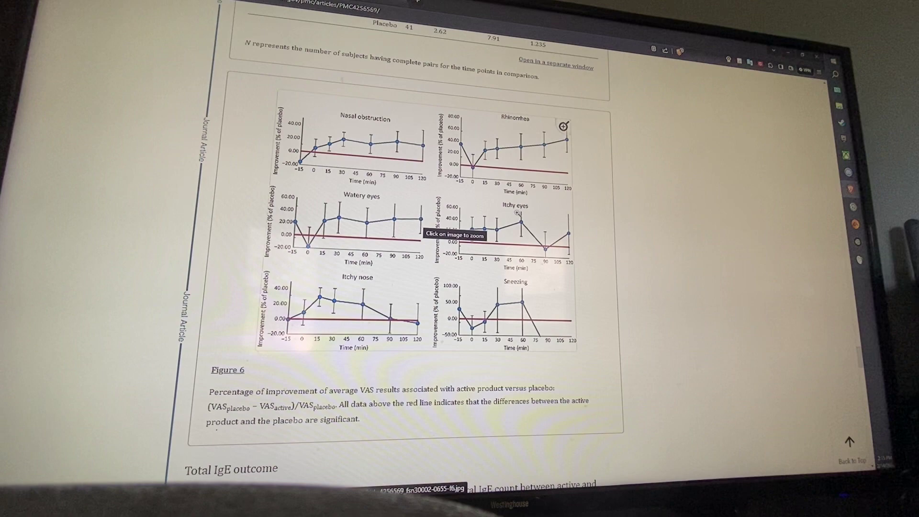
pyautogui.scroll(-5, 655, 306)
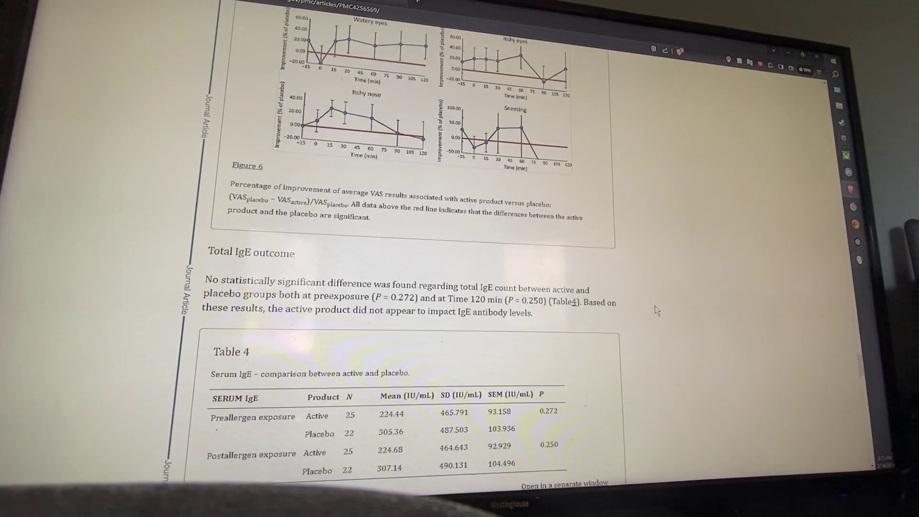
pyautogui.scroll(-3, 655, 306)
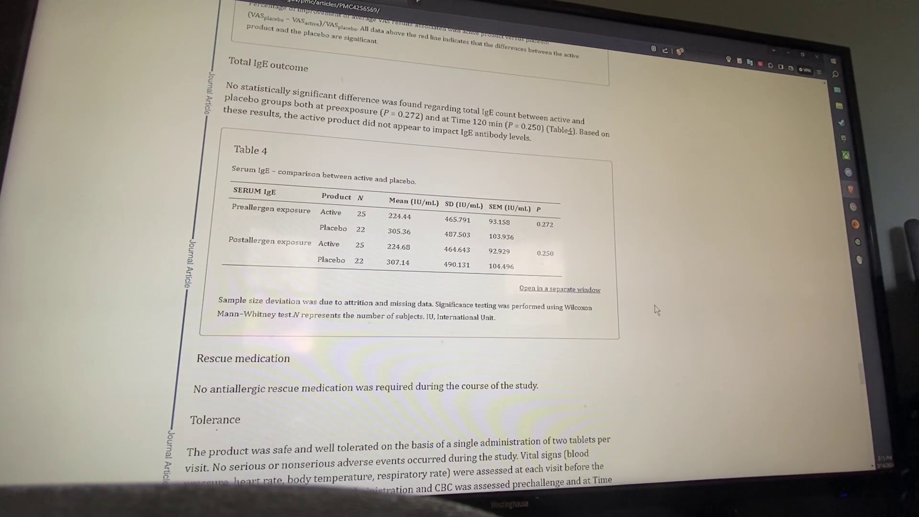
pyautogui.scroll(-2, 656, 309)
pyautogui.scroll(-3, 656, 309)
pyautogui.scroll(-4, 655, 309)
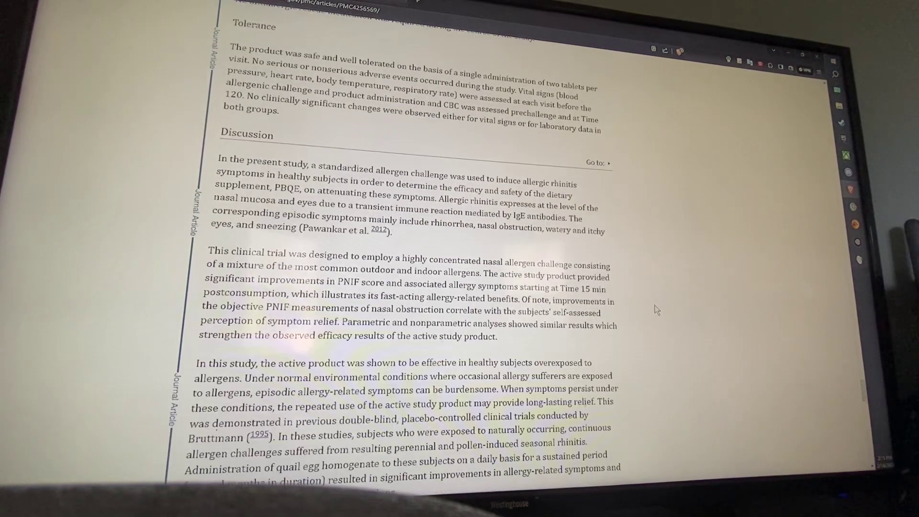
pyautogui.scroll(-3, 655, 309)
pyautogui.scroll(-3, 656, 310)
pyautogui.scroll(-2, 655, 309)
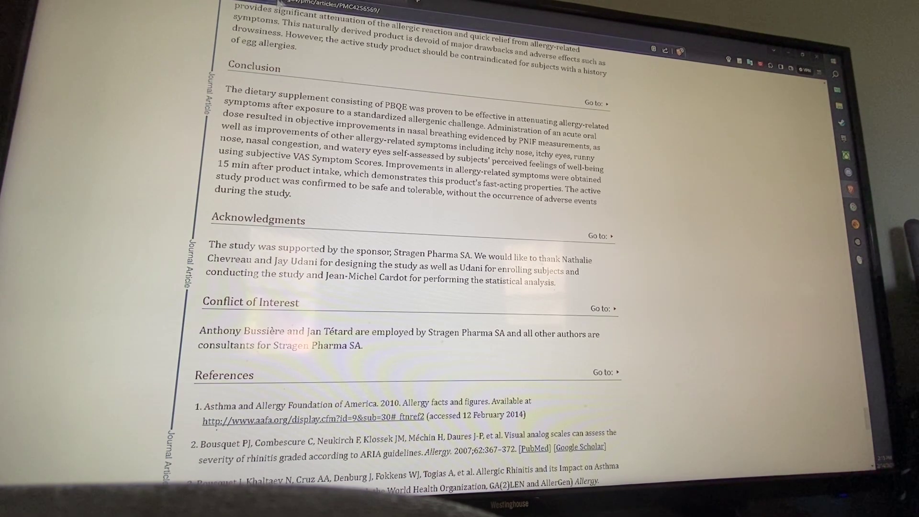
# - Select the Conclusion from 'The dietary supplement' through the PNIF measurements
pyautogui.click(345, 9)
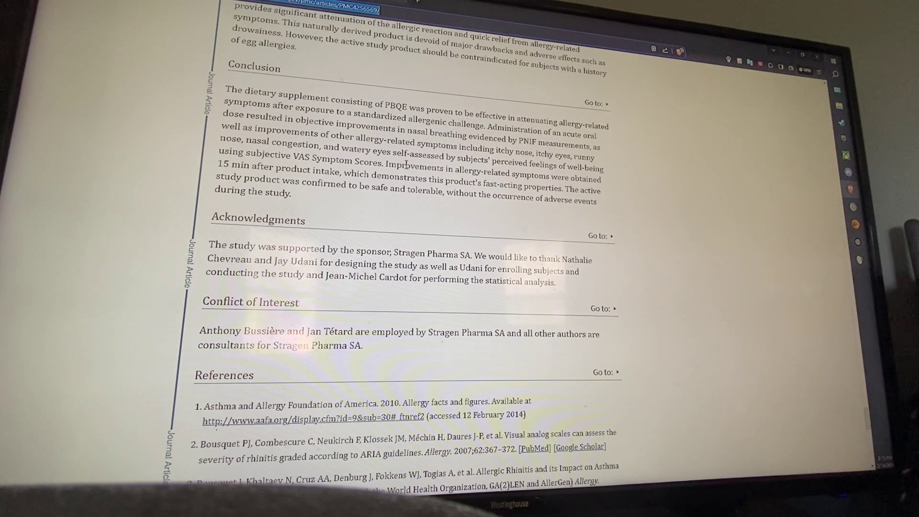
pyautogui.click(227, 90)
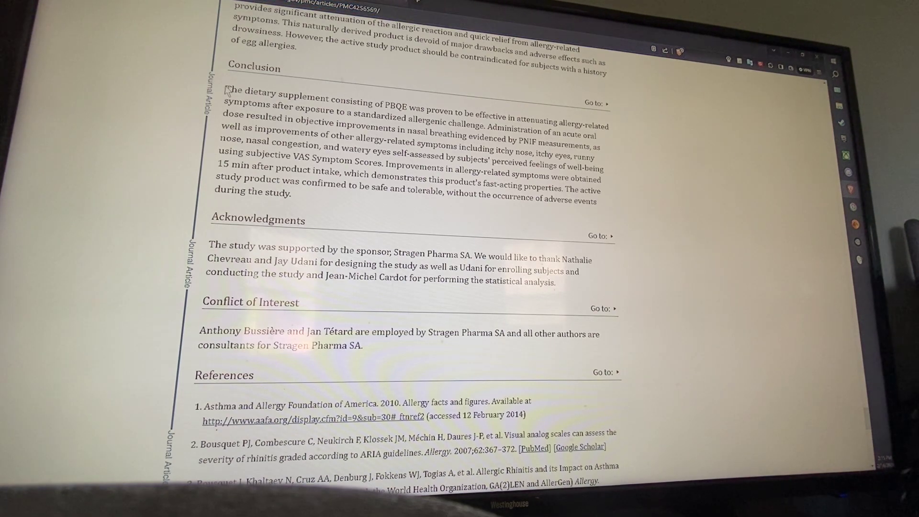
pyautogui.moveTo(227, 90); pyautogui.dragTo(406, 106)
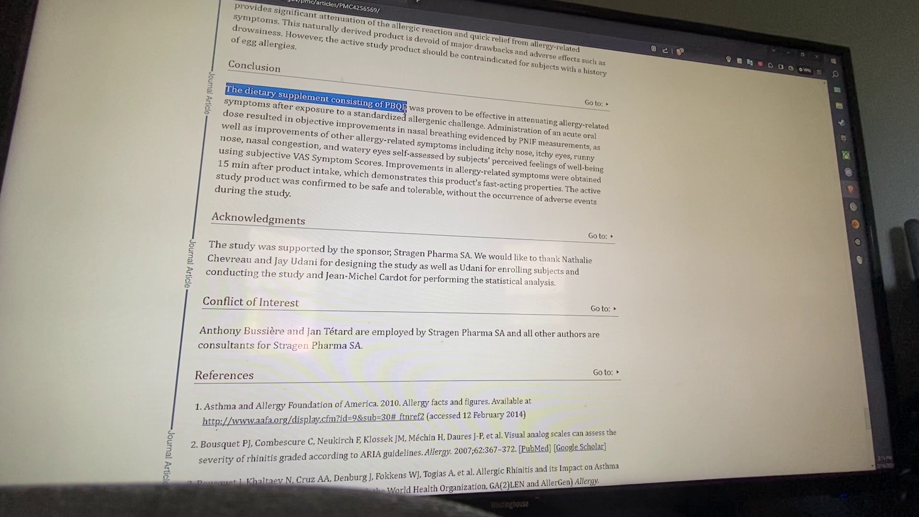
pyautogui.moveTo(406, 105)
pyautogui.mouseDown()
pyautogui.moveTo(591, 125)
pyautogui.moveTo(616, 142)
pyautogui.mouseUp()
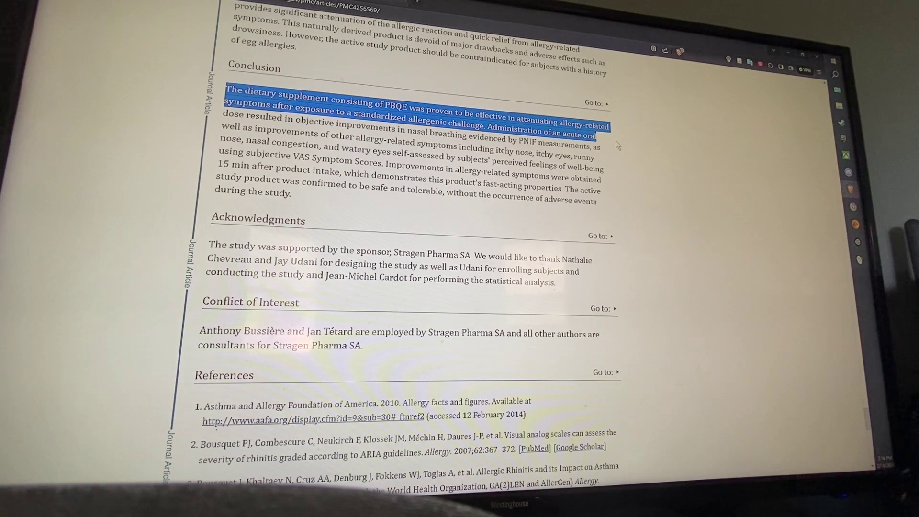
pyautogui.moveTo(617, 143); pyautogui.dragTo(618, 152)
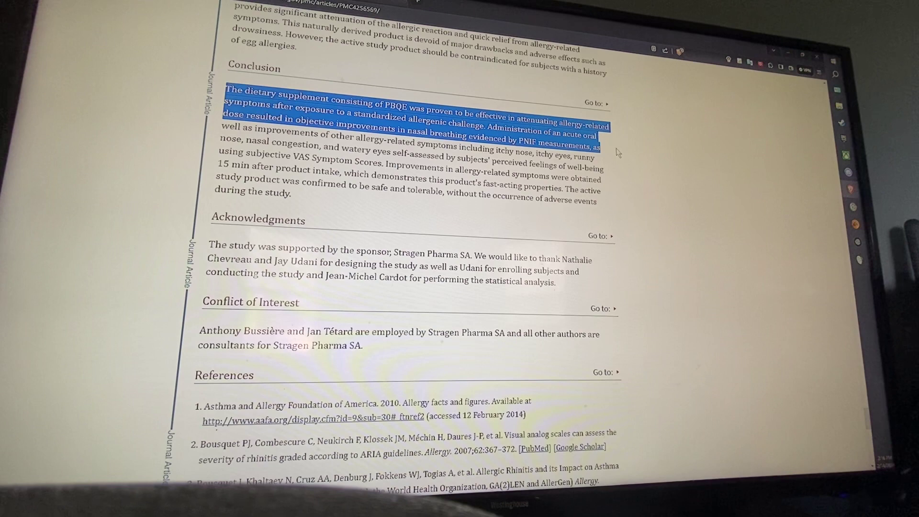
# - Extend the selection through well-being and adverse events to 'during the study.'
pyautogui.moveTo(618, 152); pyautogui.dragTo(614, 164)
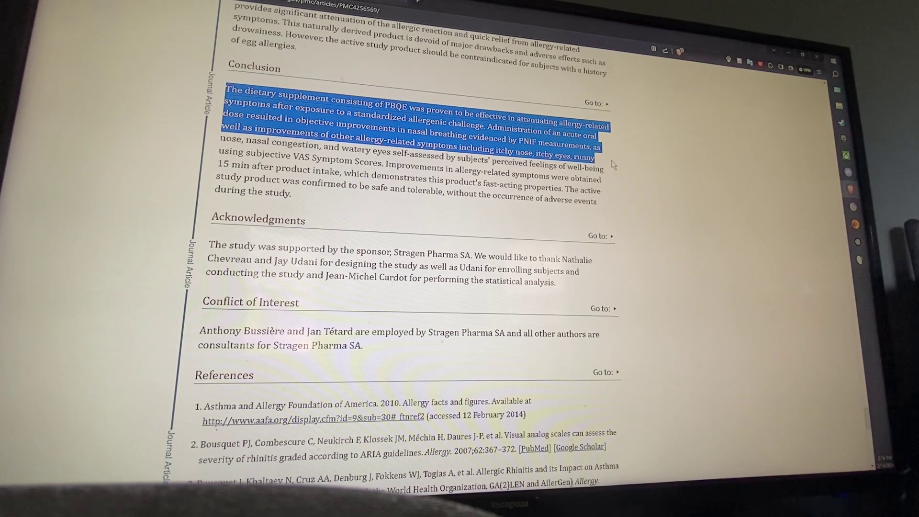
pyautogui.moveTo(614, 165); pyautogui.dragTo(614, 171)
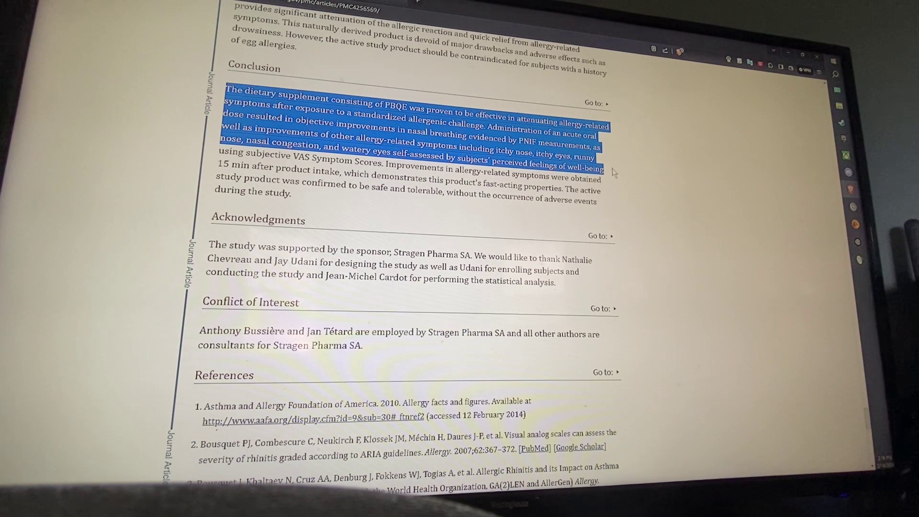
pyautogui.moveTo(614, 172); pyautogui.dragTo(612, 181)
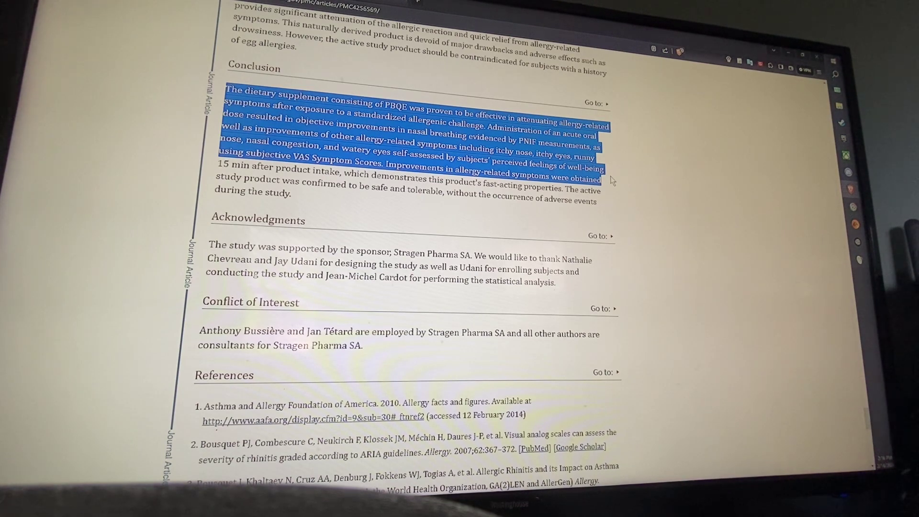
pyautogui.moveTo(612, 181); pyautogui.dragTo(612, 194)
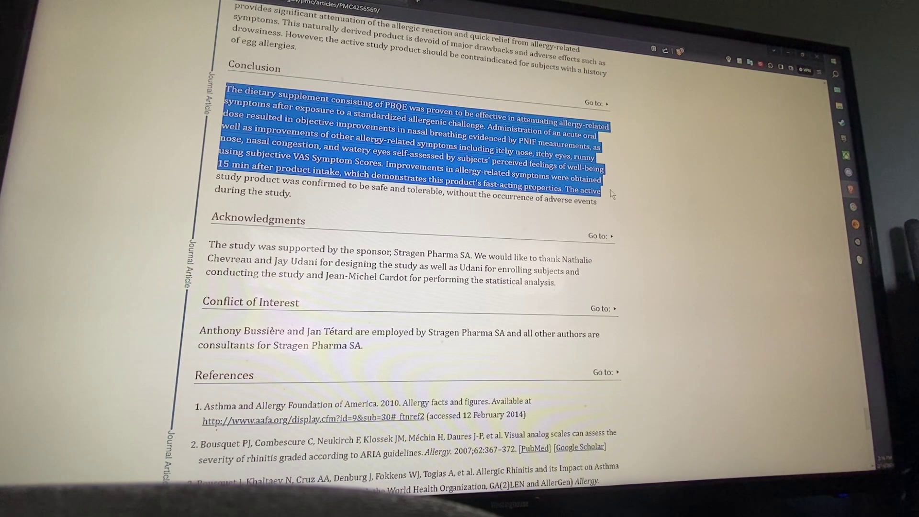
pyautogui.moveTo(611, 194); pyautogui.dragTo(611, 203)
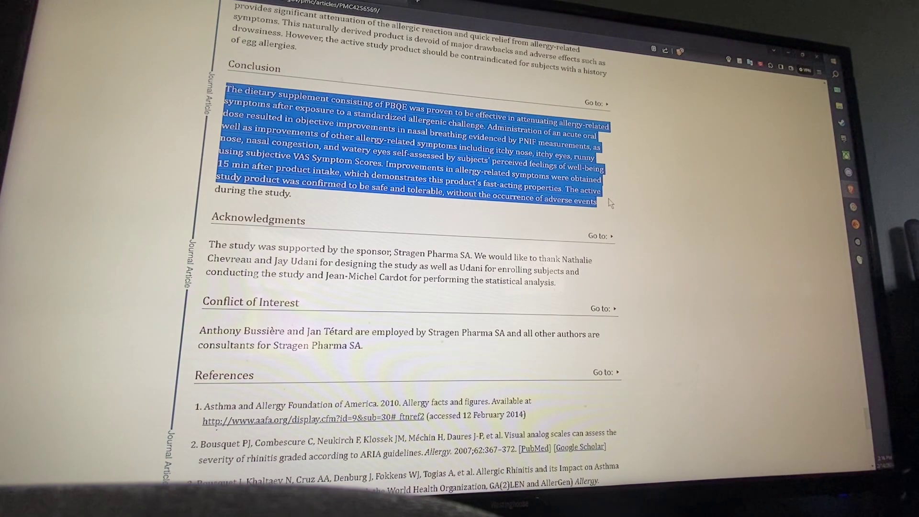
pyautogui.moveTo(611, 204); pyautogui.dragTo(608, 217)
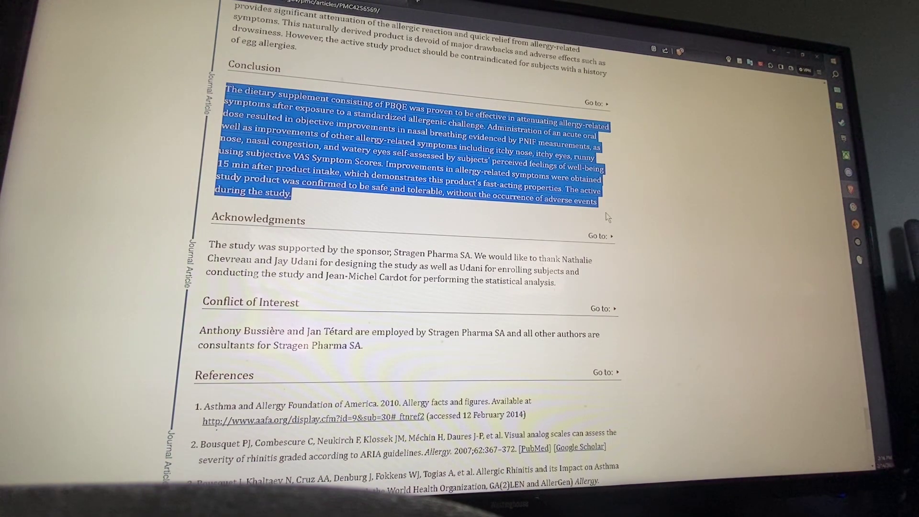
# - Deselect the highlighted Conclusion text with a click in the left margin
pyautogui.click(166, 101)
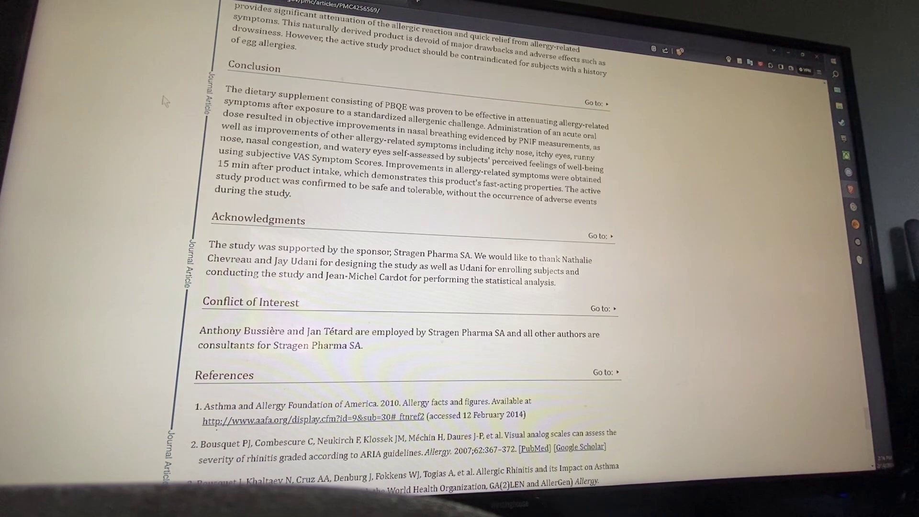